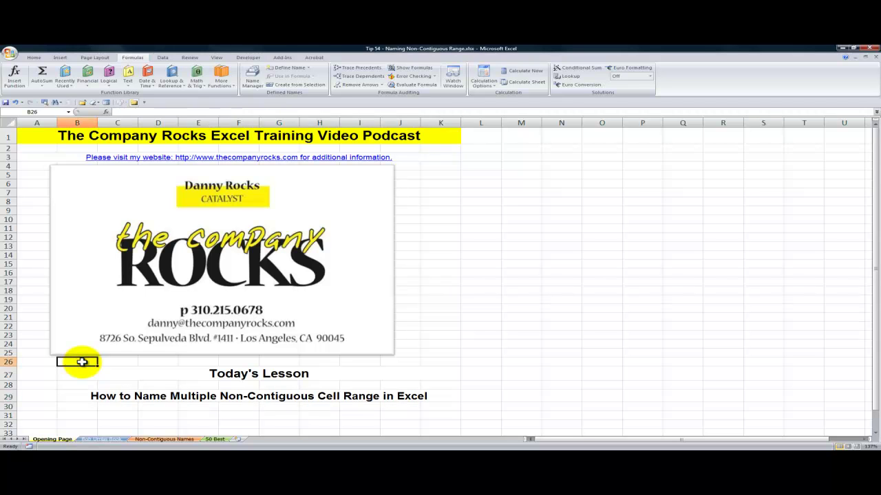
# - On the Non-Contiguous Names sheet, select the separate cells K3, M5, K9, M10, O12, N16, L17 and K19 together
pyautogui.click(65, 396)
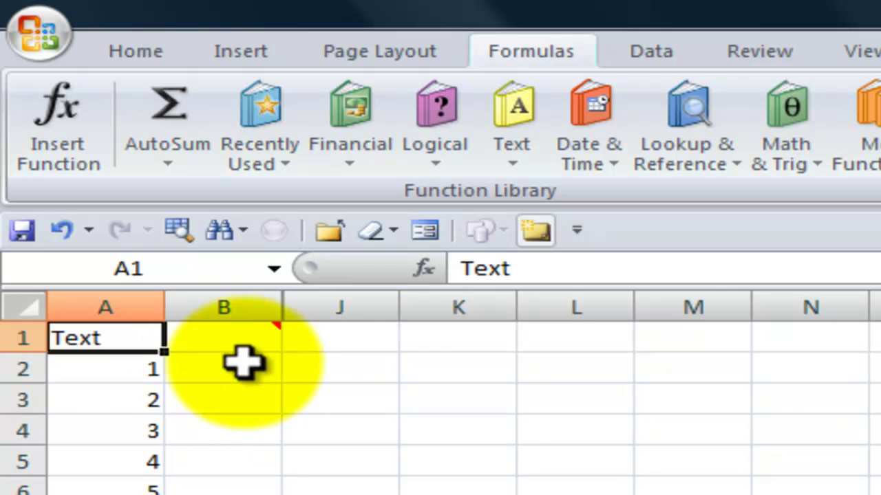
pyautogui.moveTo(255, 317)
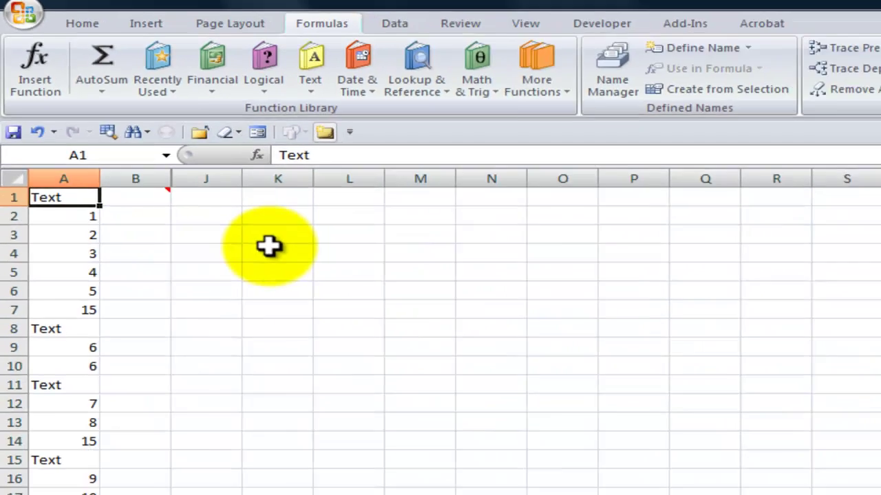
pyautogui.click(270, 237)
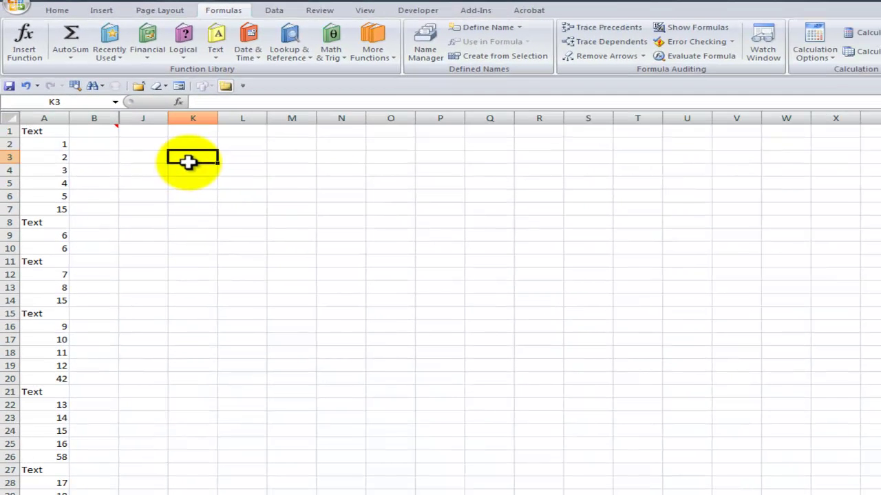
pyautogui.click(419, 273)
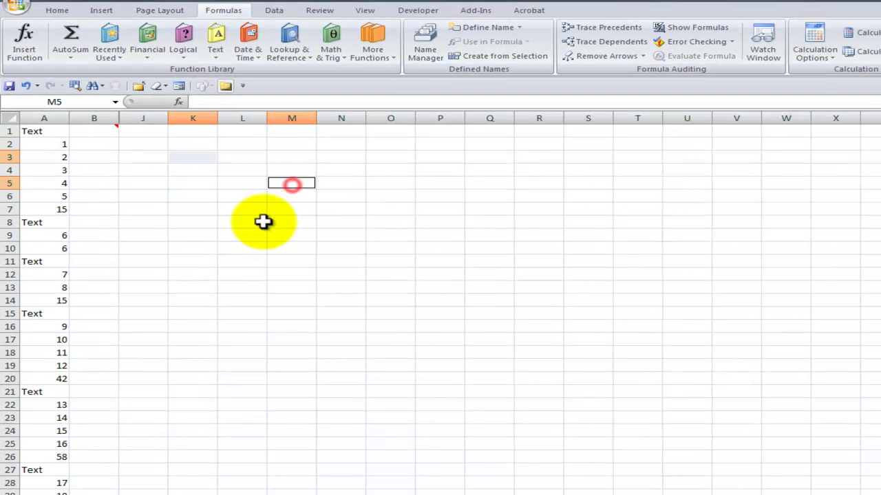
pyautogui.keyDown('ctrl'); pyautogui.click(203, 234); pyautogui.keyUp('ctrl')
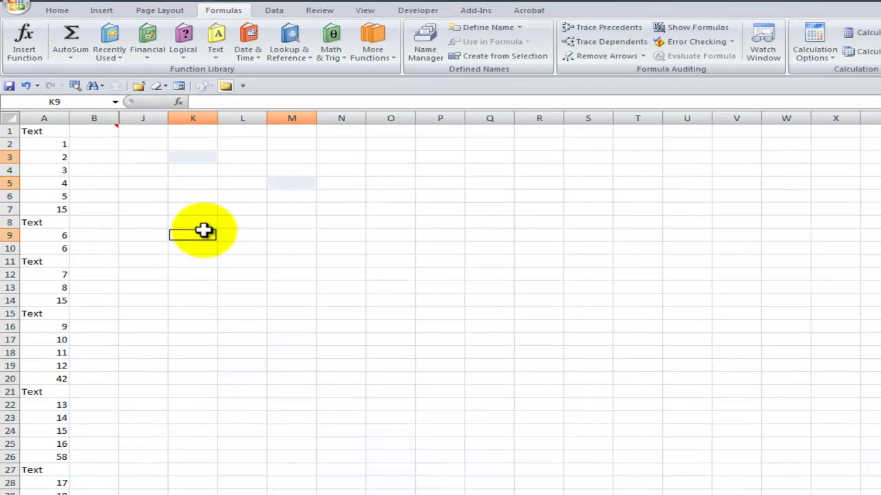
pyautogui.keyDown('ctrl'); pyautogui.click(293, 248); pyautogui.keyUp('ctrl')
pyautogui.keyDown('ctrl'); pyautogui.click(386, 278); pyautogui.keyUp('ctrl')
pyautogui.keyDown('ctrl'); pyautogui.click(333, 324); pyautogui.keyUp('ctrl')
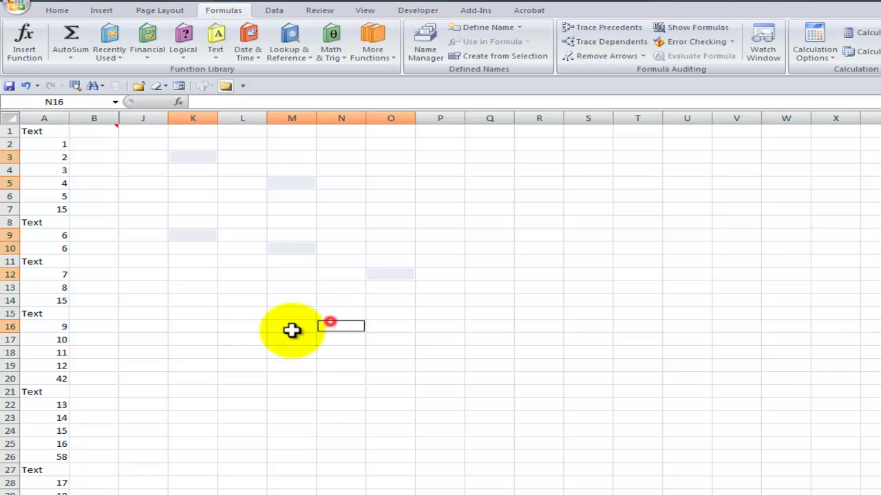
pyautogui.keyDown('ctrl'); pyautogui.click(250, 337); pyautogui.keyUp('ctrl')
pyautogui.keyDown('ctrl'); pyautogui.click(182, 368); pyautogui.keyUp('ctrl')
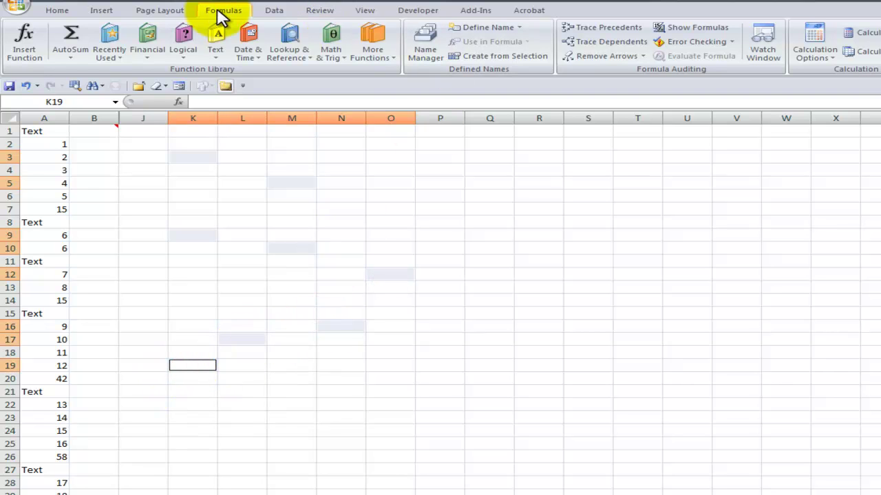
pyautogui.click(433, 57)
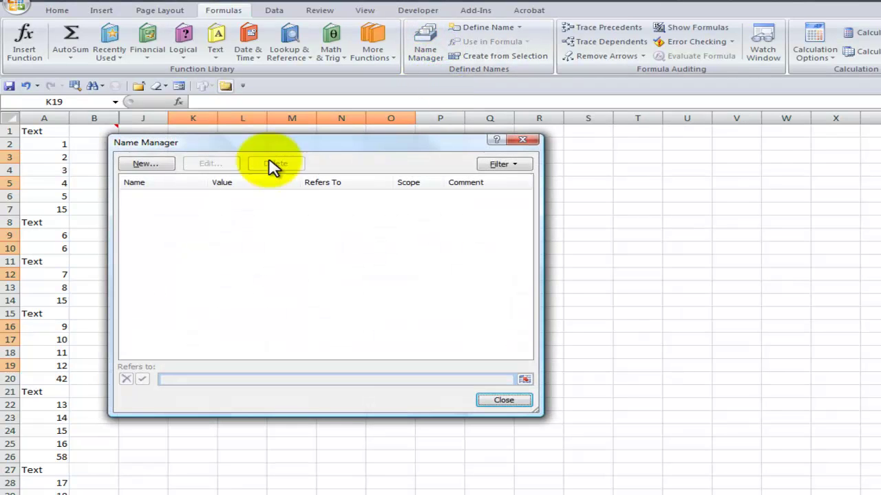
pyautogui.click(144, 166)
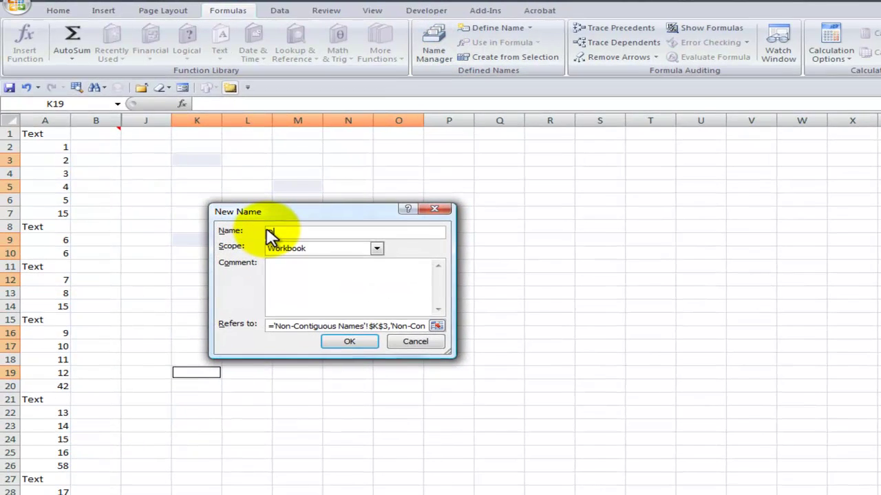
pyautogui.write('Ran')
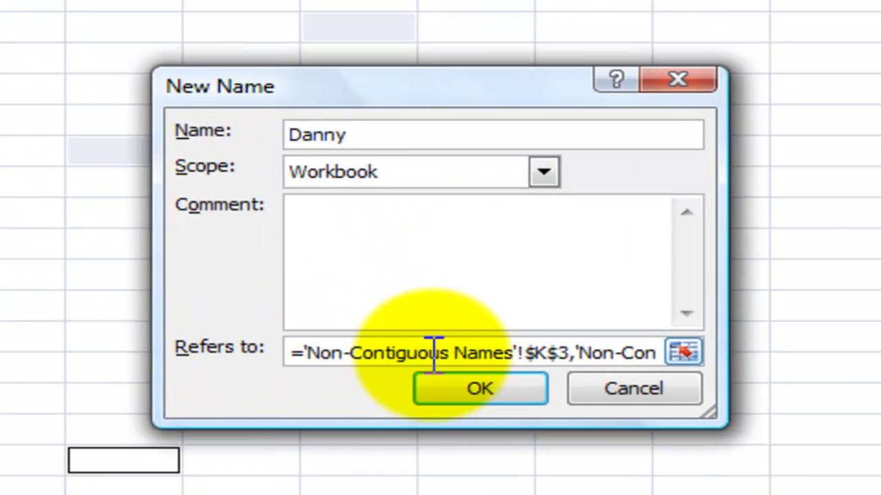
pyautogui.click(637, 390)
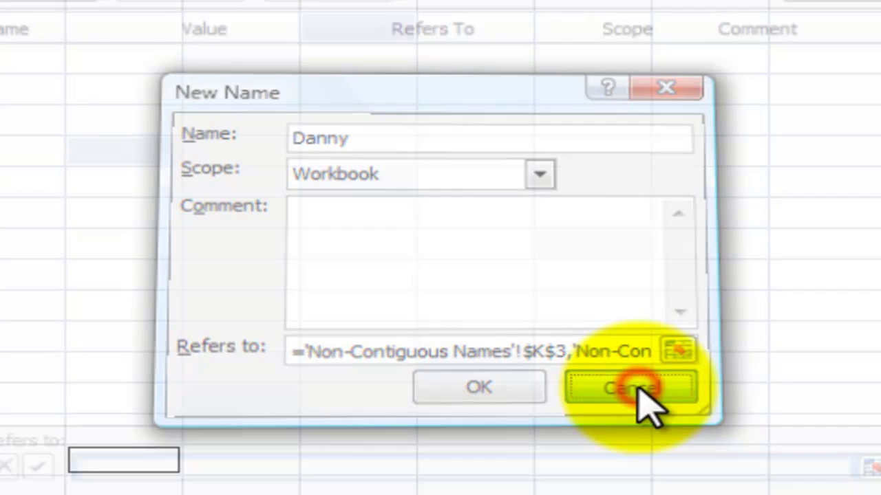
pyautogui.click(391, 313)
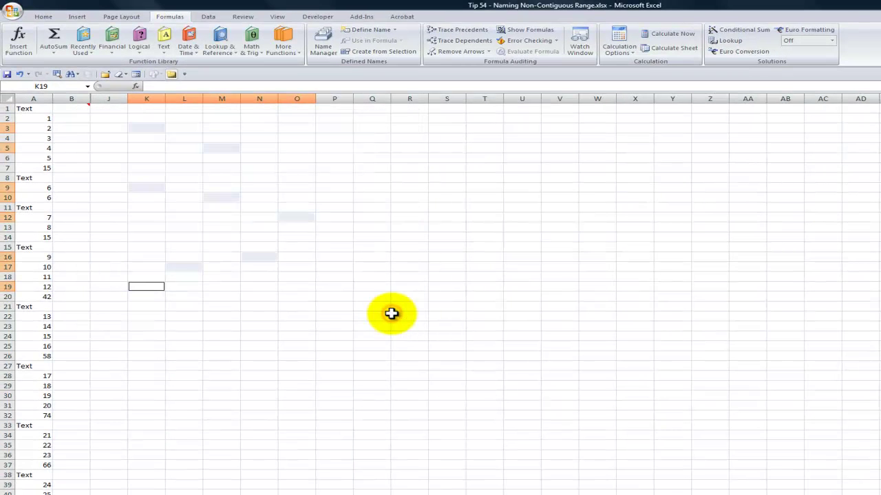
# - Look at the ISBN entry on the book sheet and return to the Non-Contiguous Names sheet
pyautogui.click(172, 435)
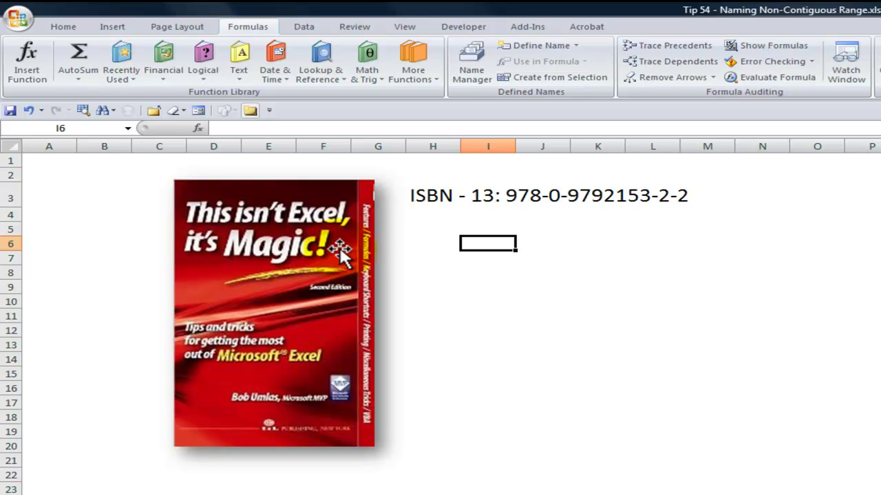
pyautogui.click(422, 195)
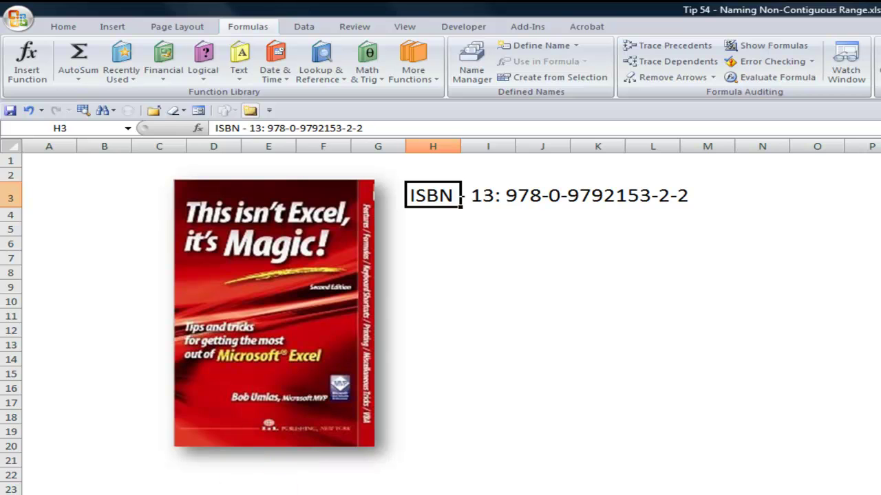
pyautogui.hotkey('ctrl', 'pagedown')
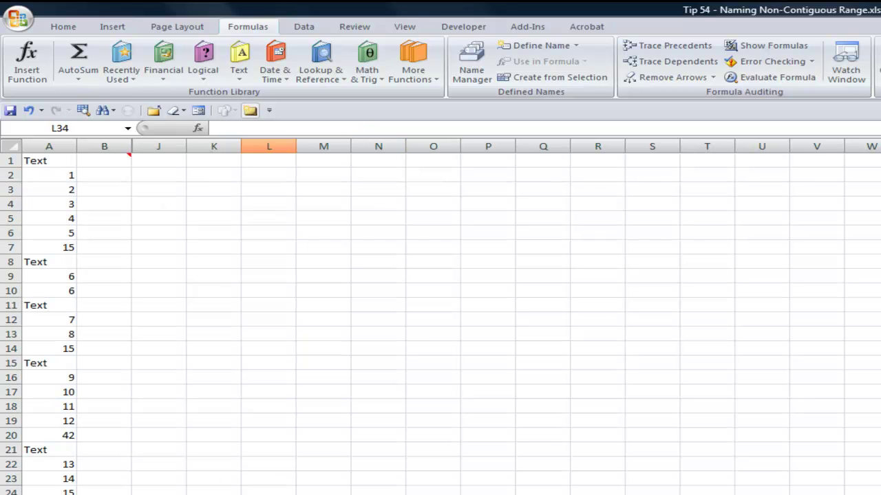
# - Display the worksheet formulas to examine which column A cells are calculated, and restore the normal value display
pyautogui.click(35, 161)
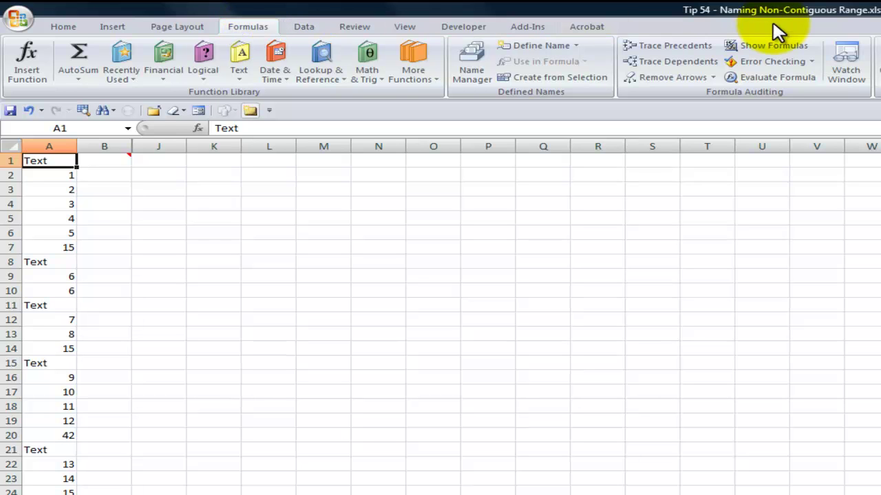
pyautogui.click(776, 45)
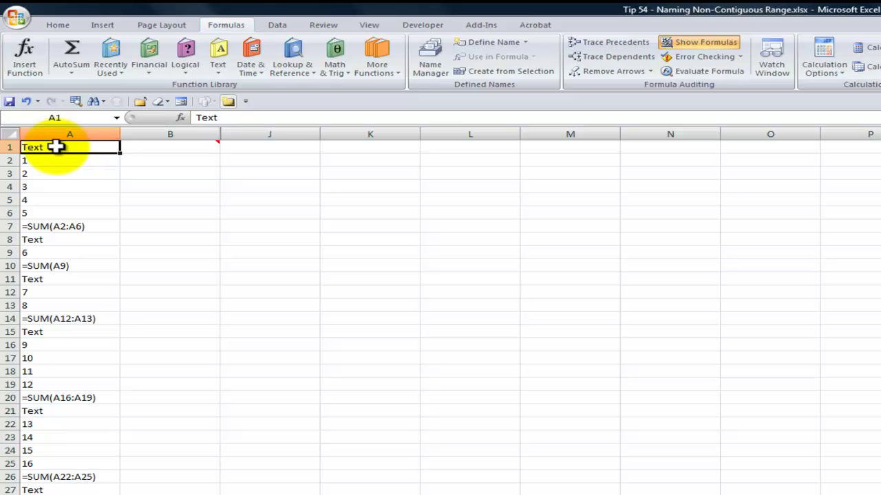
pyautogui.click(674, 42)
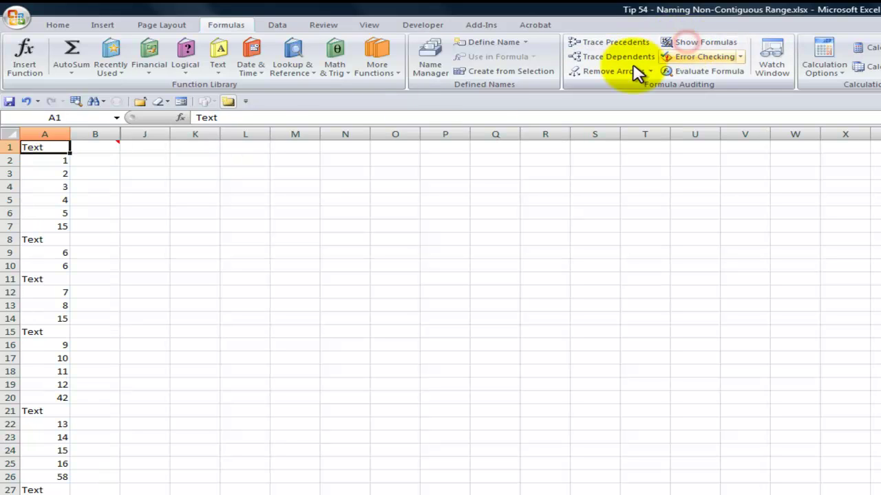
# - Select only the text constants in column A with Go To Special, excluding numbers, logicals and errors
pyautogui.click(38, 131)
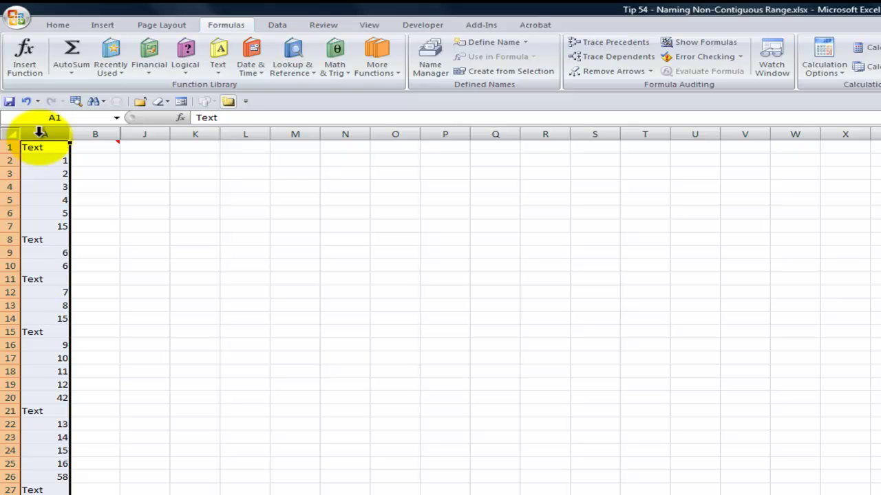
pyautogui.press('F5')
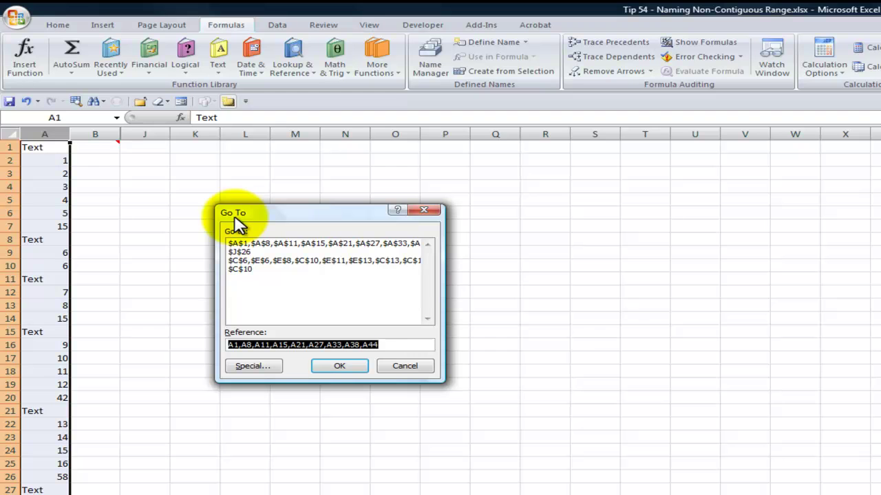
pyautogui.click(250, 366)
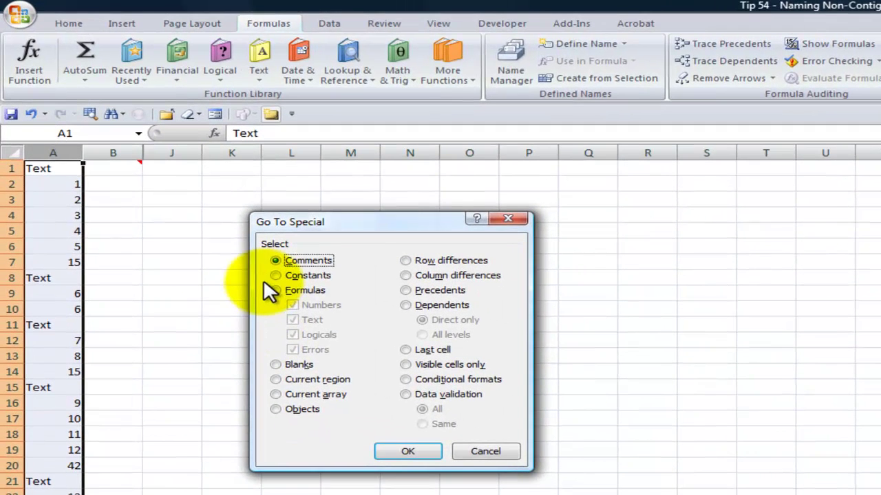
pyautogui.click(276, 274)
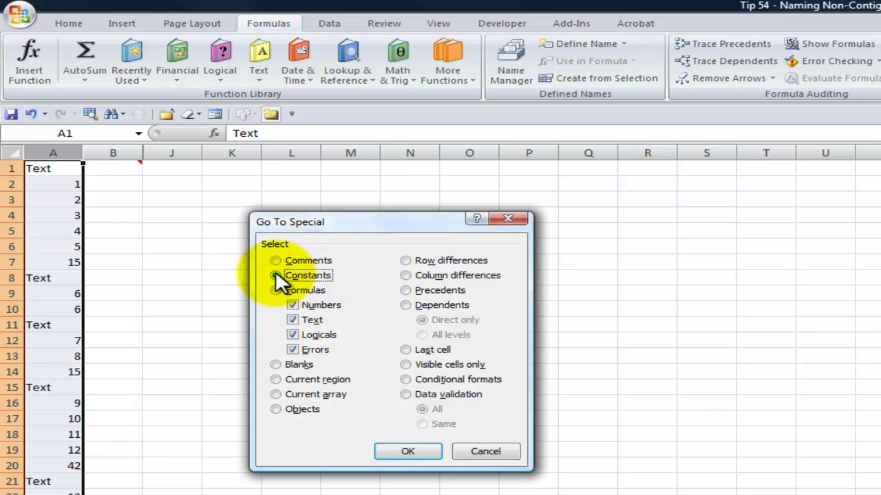
pyautogui.click(289, 303)
pyautogui.click(292, 334)
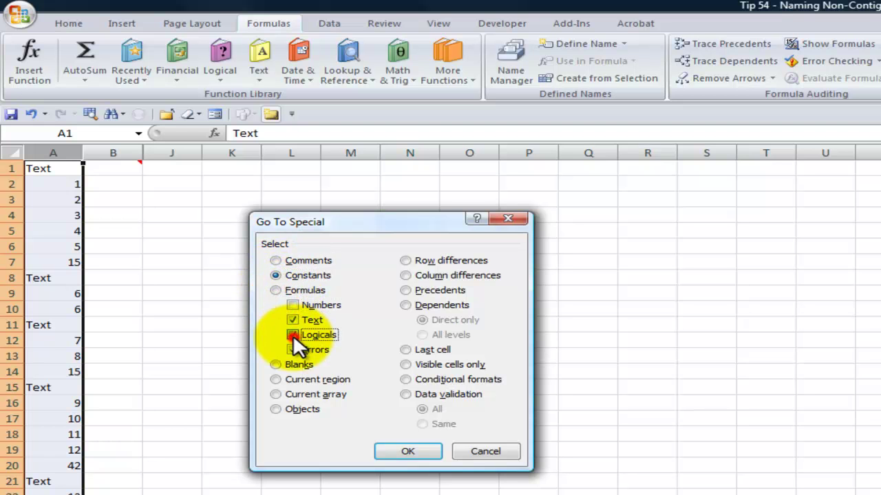
pyautogui.click(291, 351)
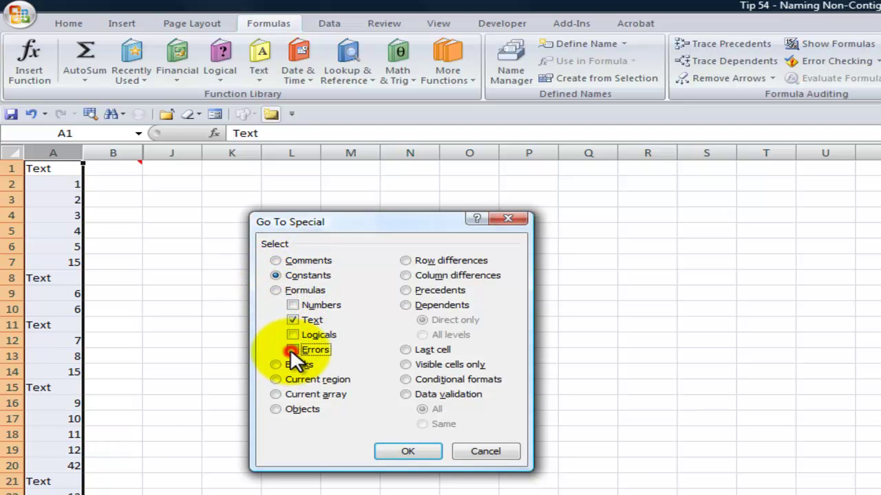
pyautogui.click(399, 451)
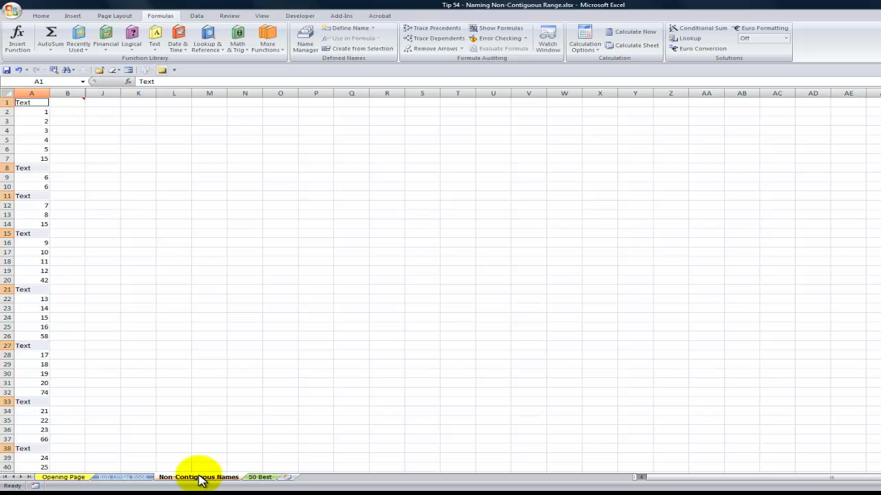
# - Open the Visual Basic editor for the Non-Contiguous Names sheet and select ThisWorkbook in the Project Explorer
pyautogui.rightClick(199, 480)
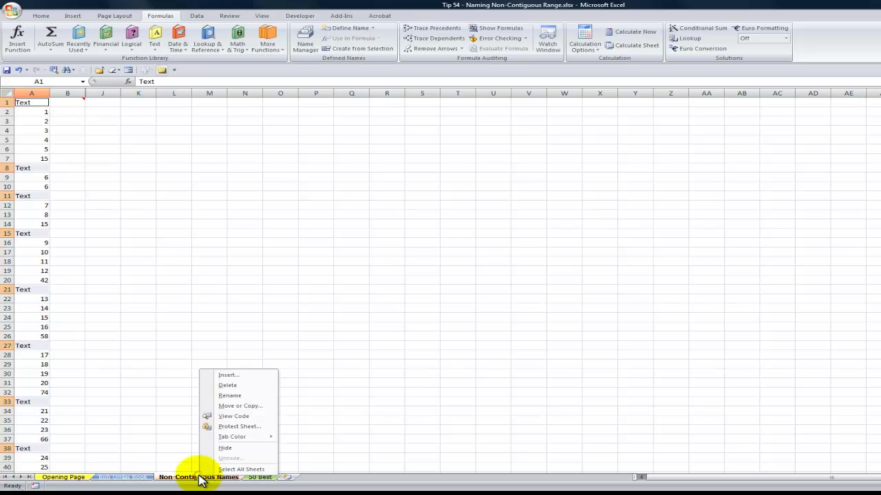
pyautogui.click(233, 417)
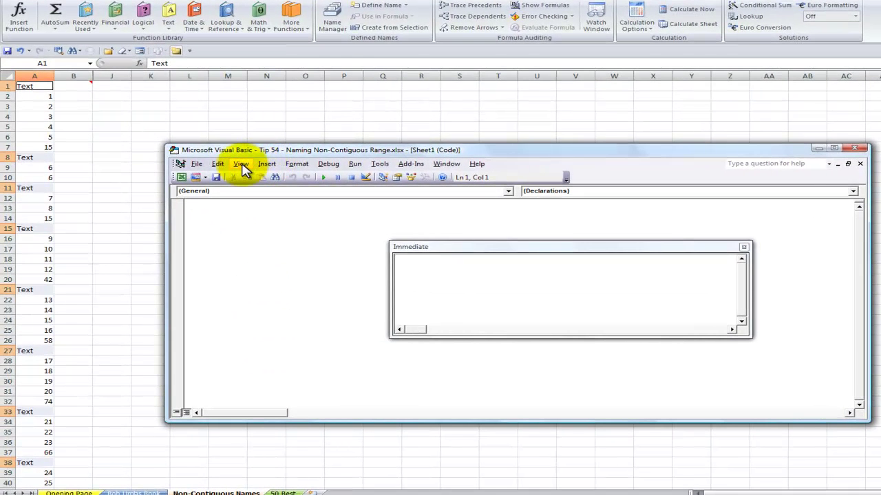
pyautogui.click(222, 176)
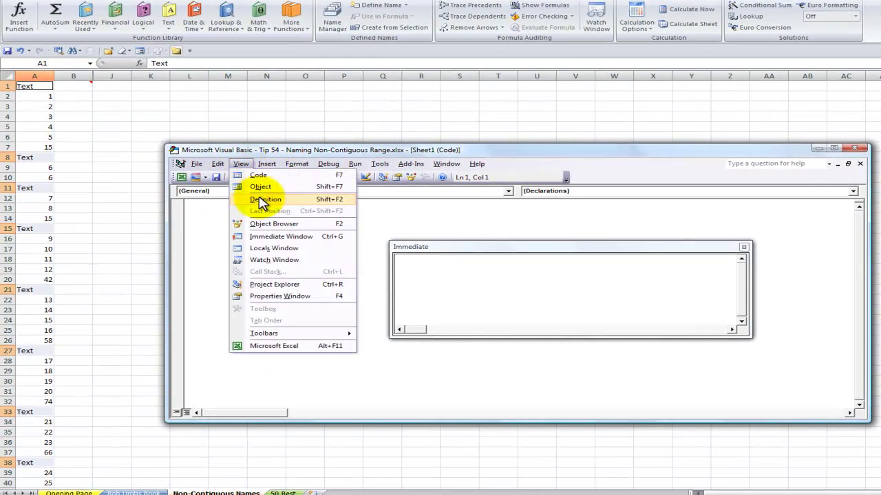
pyautogui.click(279, 285)
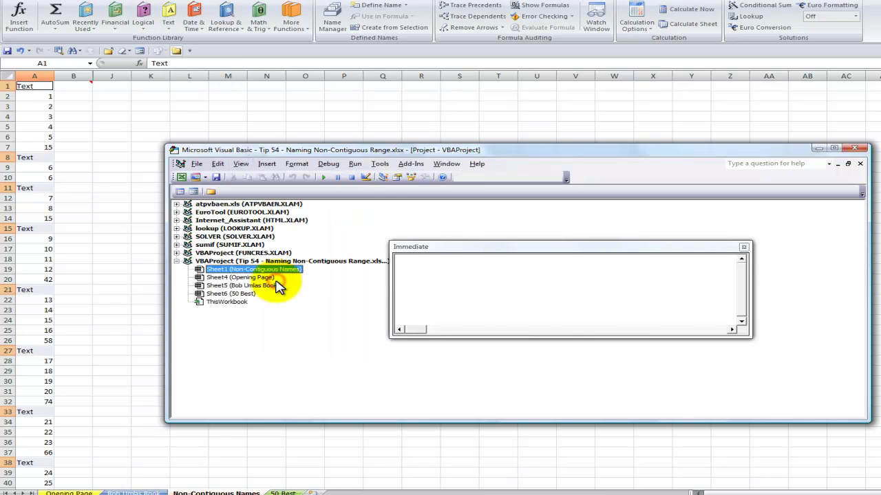
pyautogui.click(226, 302)
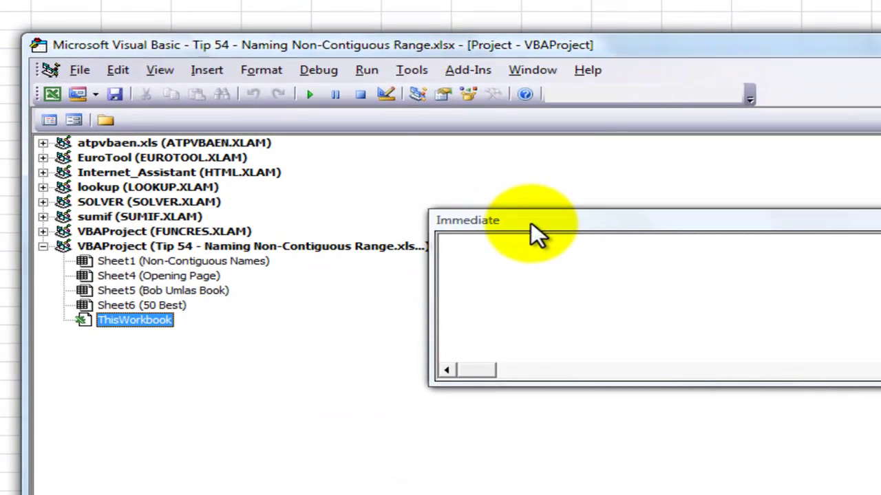
# - Name the selected text cells MyLabels by running selection.name ="MyLabels" in the Immediate window
pyautogui.click(168, 70)
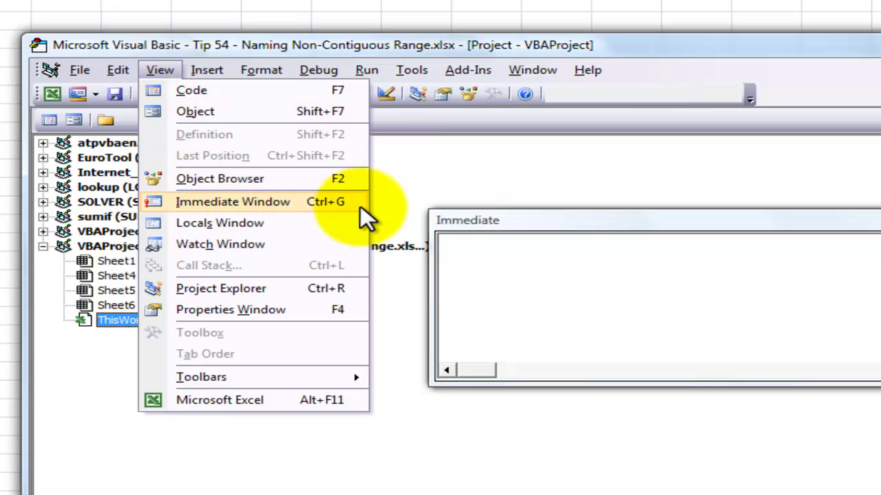
pyautogui.click(539, 272)
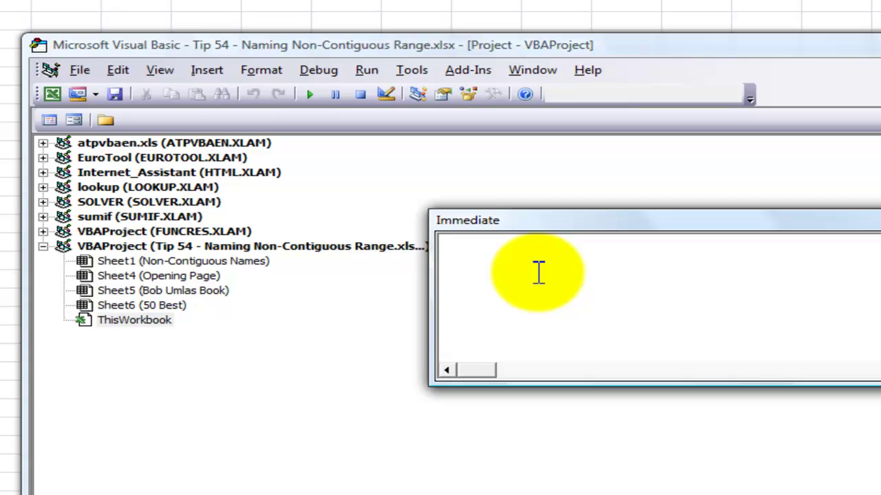
pyautogui.write('selection')
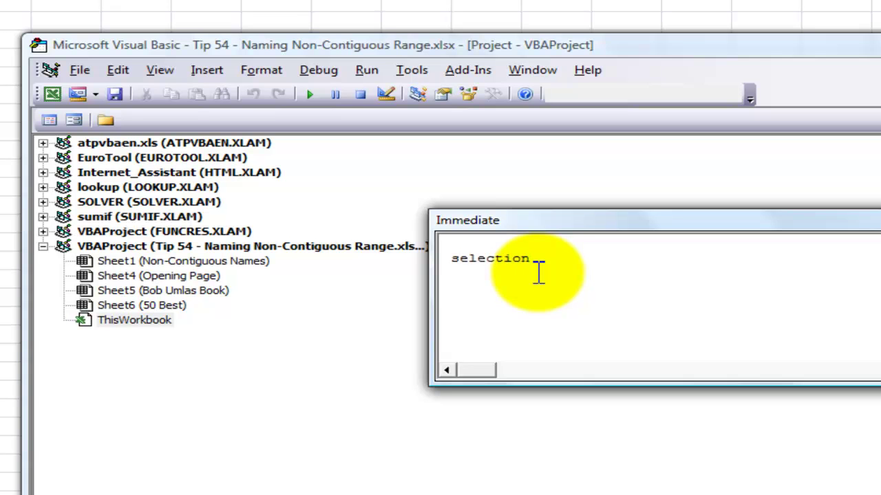
pyautogui.write('.name ="MyLabels')
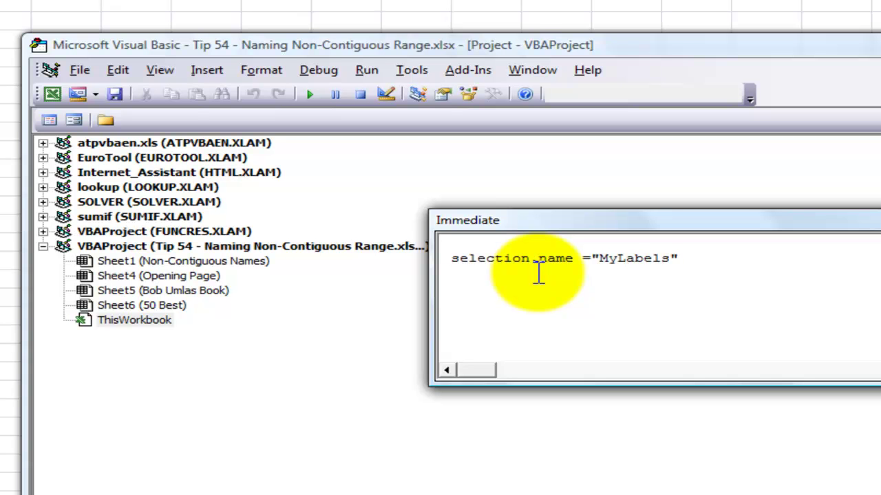
pyautogui.press('Return')
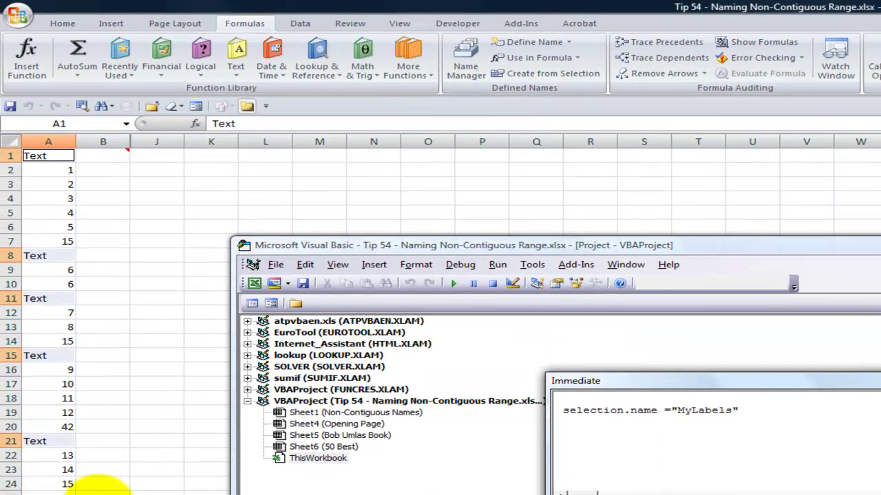
# - Return to the worksheet and check the name MyLabels by going to its range from an unrelated cell
pyautogui.hotkey('alt', 'F11')
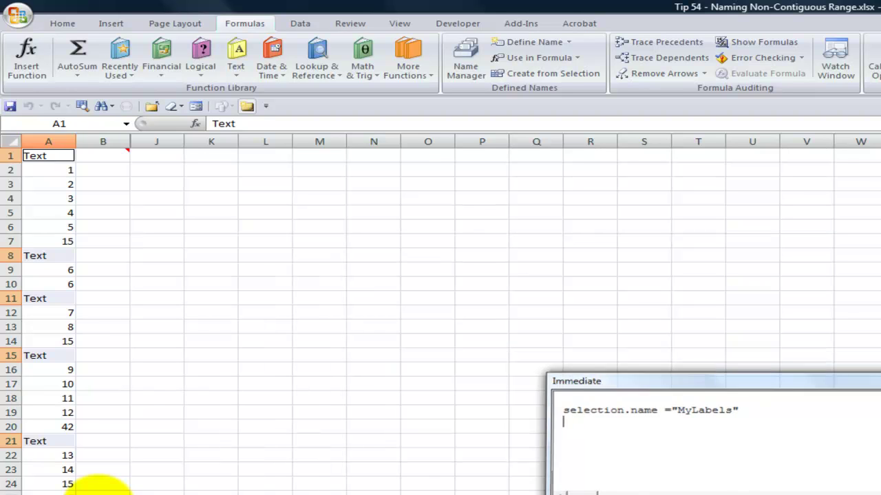
pyautogui.click(122, 198)
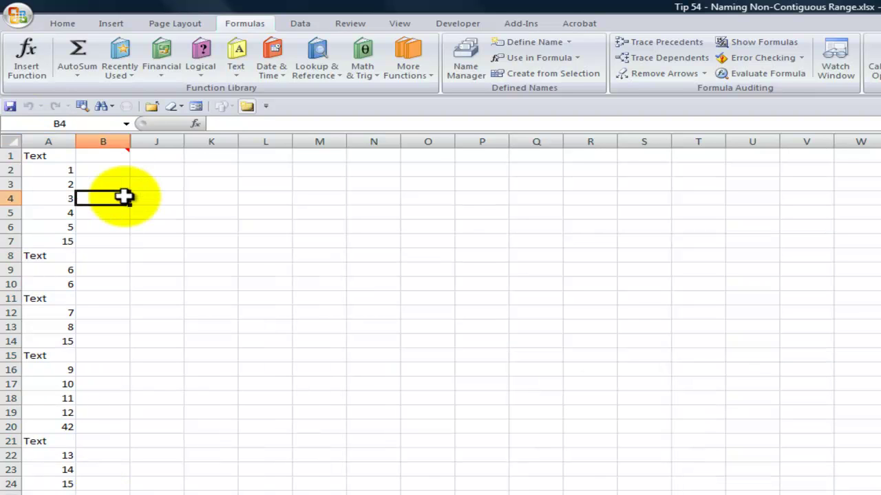
pyautogui.click(126, 124)
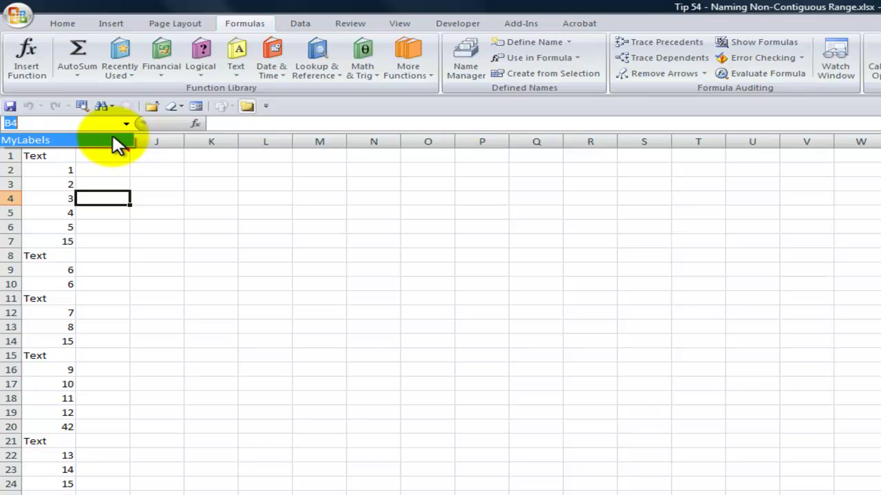
pyautogui.click(117, 140)
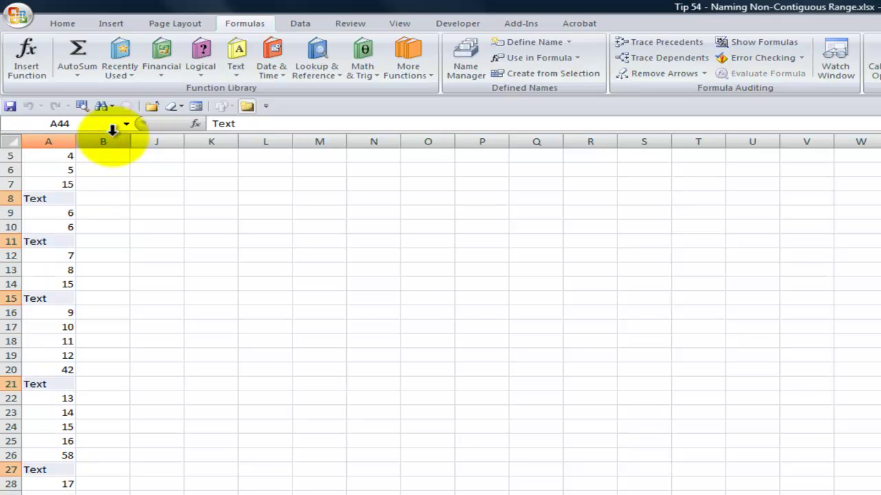
# - Examine which cells MyLabels refers to in the Name Manager, and close it
pyautogui.click(459, 60)
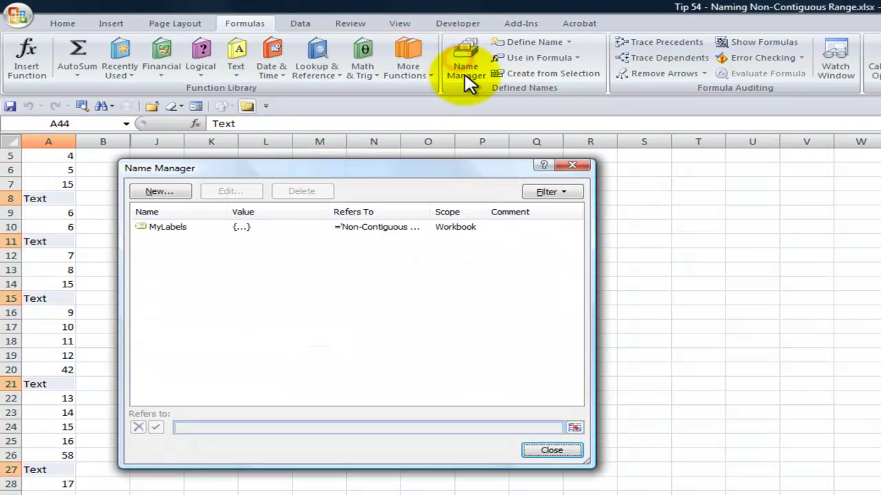
pyautogui.click(165, 227)
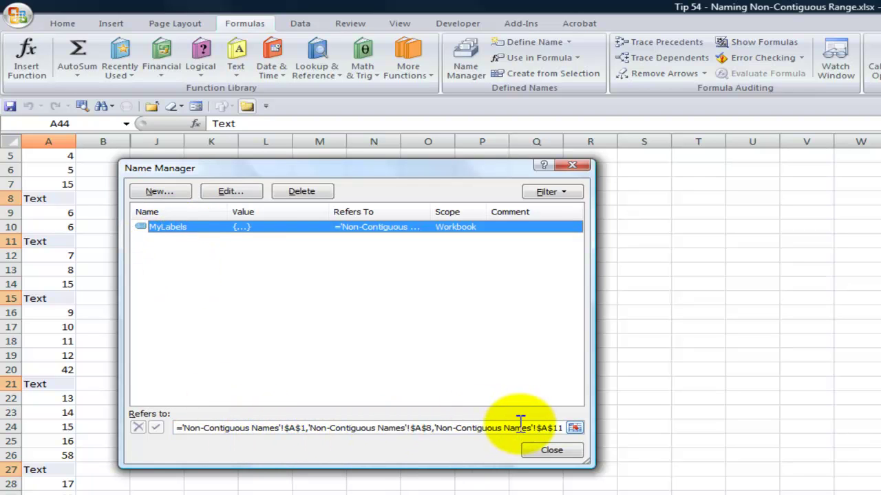
pyautogui.click(547, 454)
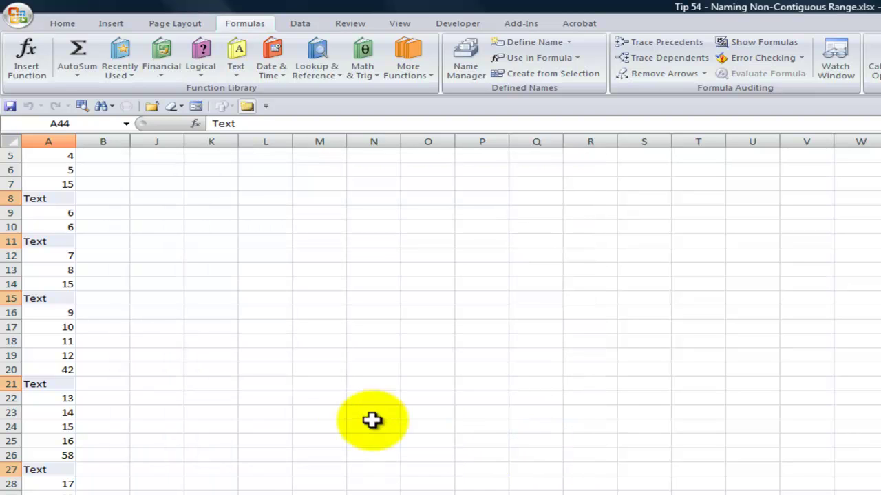
# - Unhide the hidden columns C through I, between columns B and J
pyautogui.click(146, 140)
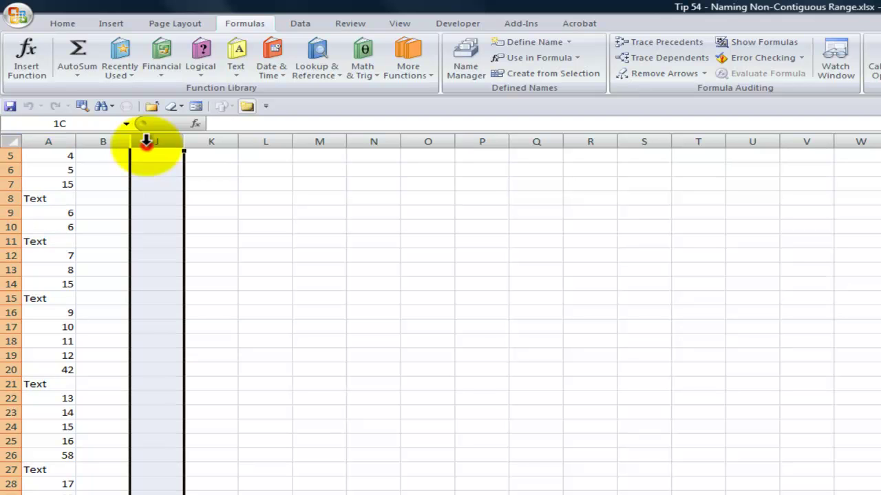
pyautogui.moveTo(104, 141); pyautogui.dragTo(272, 137)
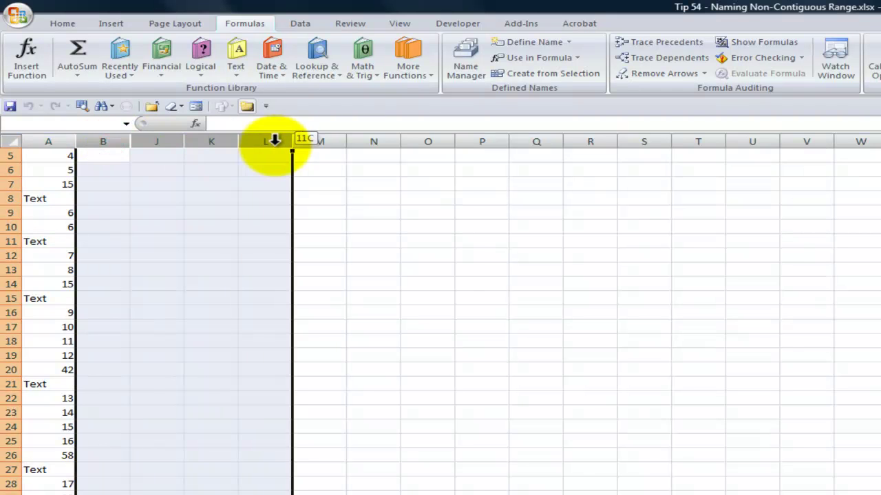
pyautogui.rightClick(259, 182)
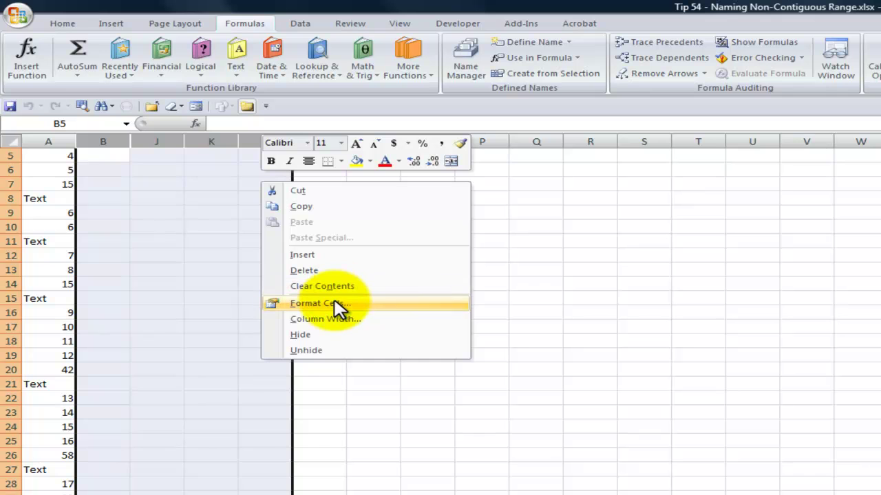
pyautogui.click(332, 351)
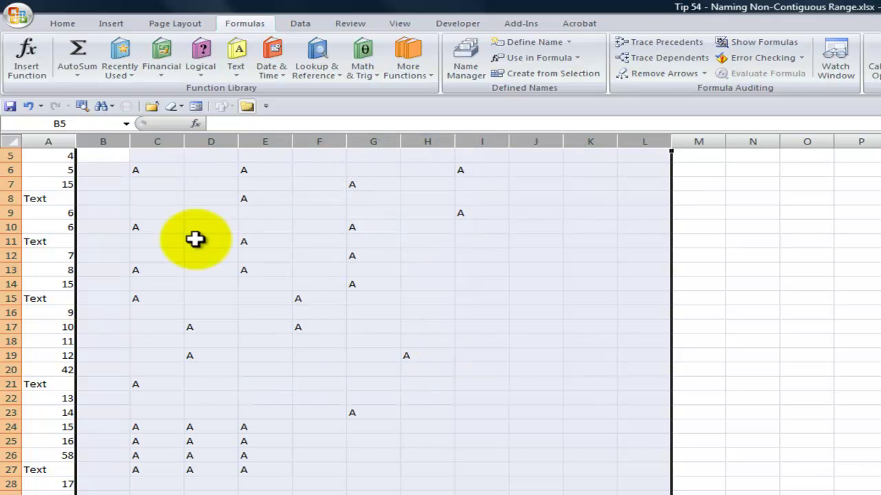
pyautogui.click(168, 204)
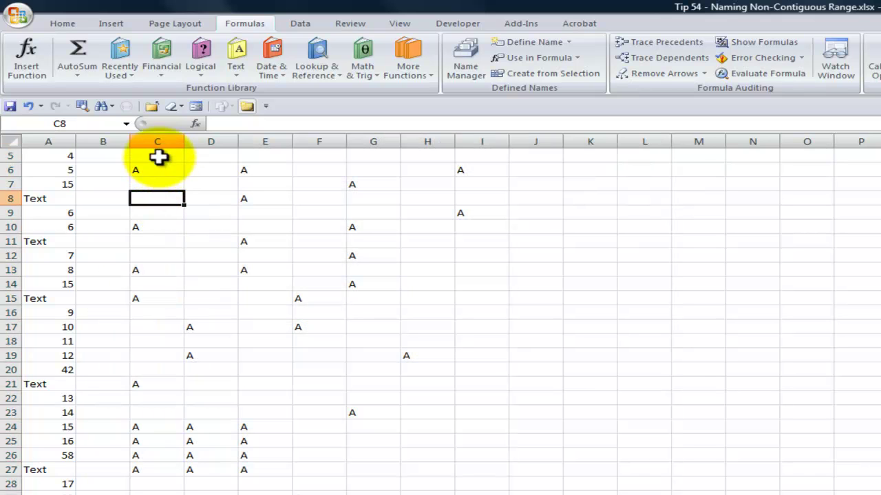
# - Select only the text constants in columns C through I with Go To Special, excluding numbers, logicals and errors
pyautogui.moveTo(150, 140); pyautogui.dragTo(494, 174)
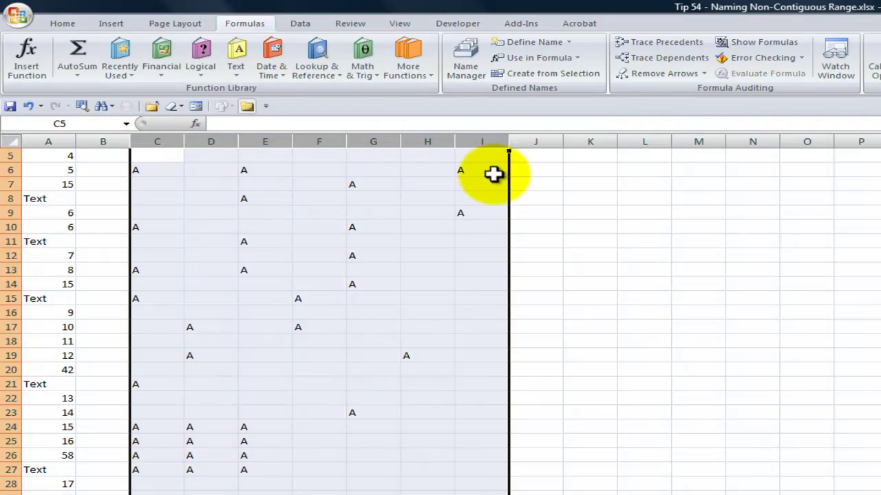
pyautogui.press('F5')
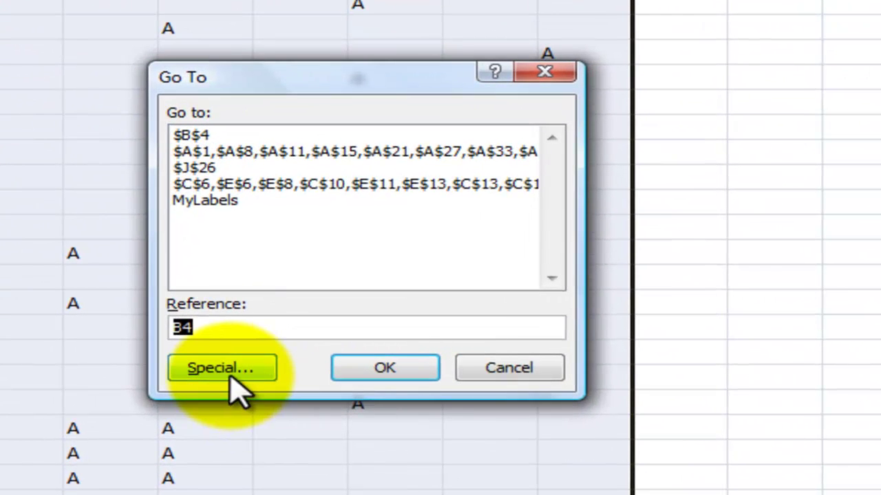
pyautogui.click(231, 377)
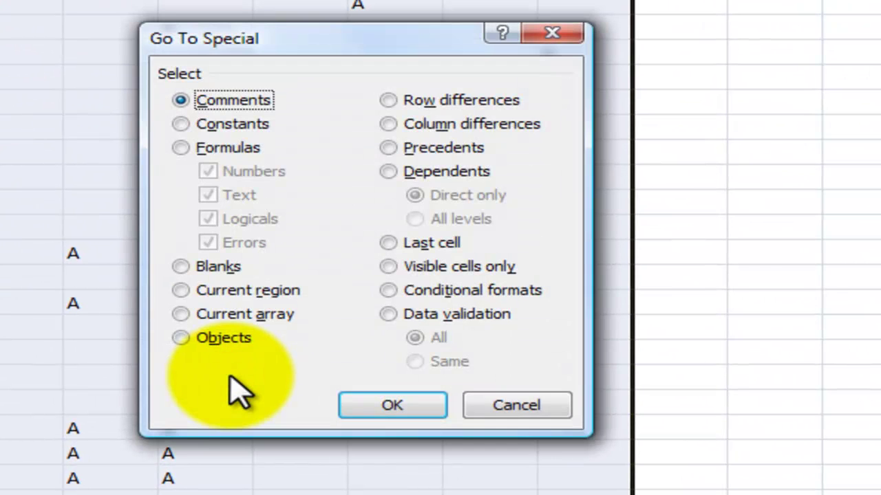
pyautogui.click(177, 127)
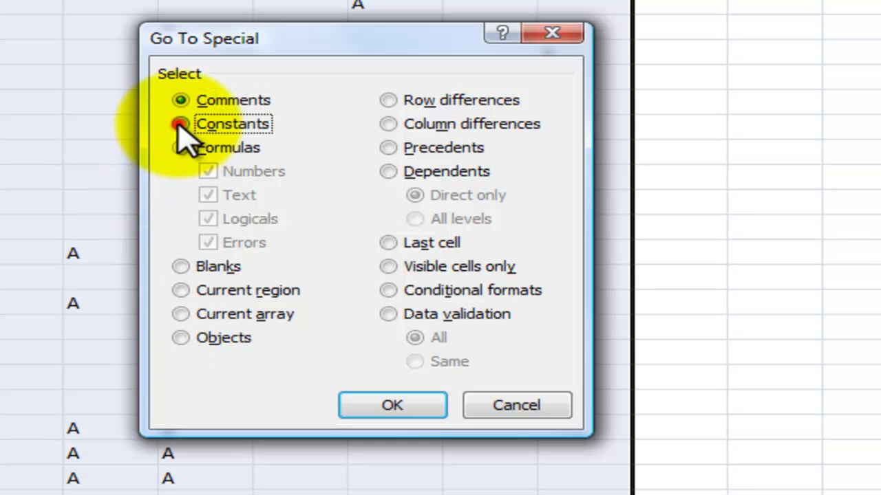
pyautogui.click(208, 171)
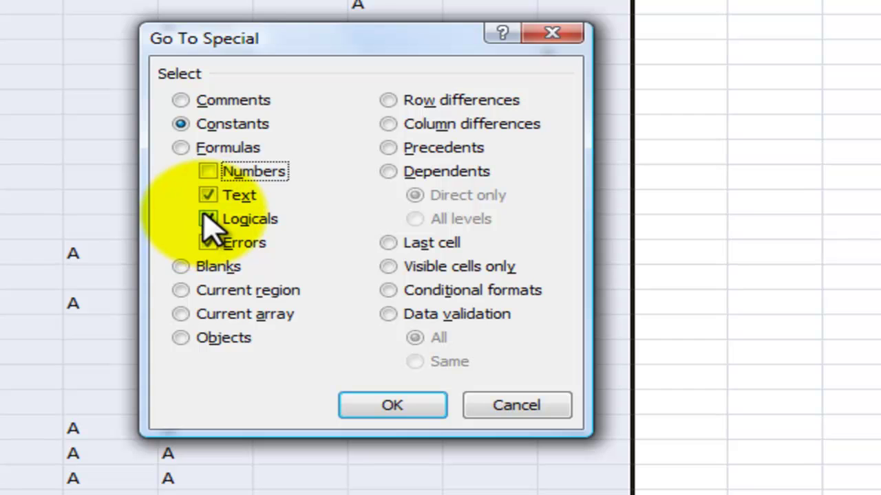
pyautogui.click(208, 218)
pyautogui.click(206, 243)
pyautogui.click(393, 406)
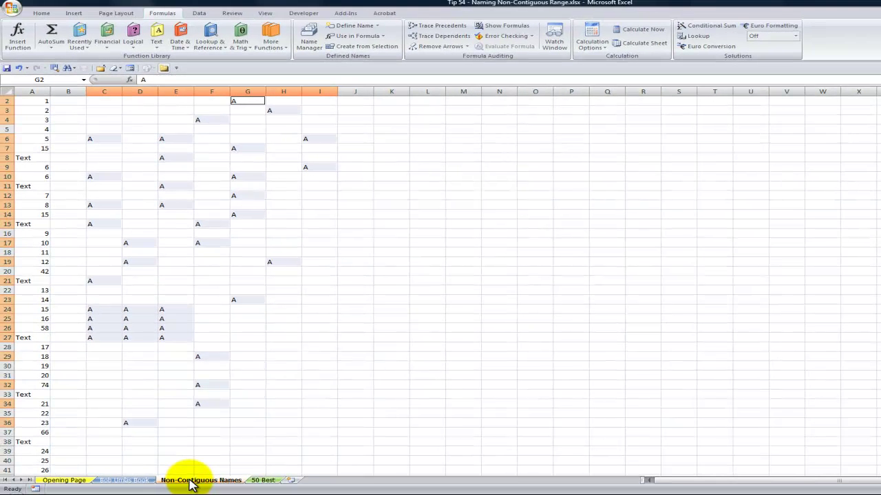
# - Open the code view of the Non-Contiguous Names sheet and name the selected cells by running selection.name = "LetterA" in the Immediate window
pyautogui.rightClick(191, 481)
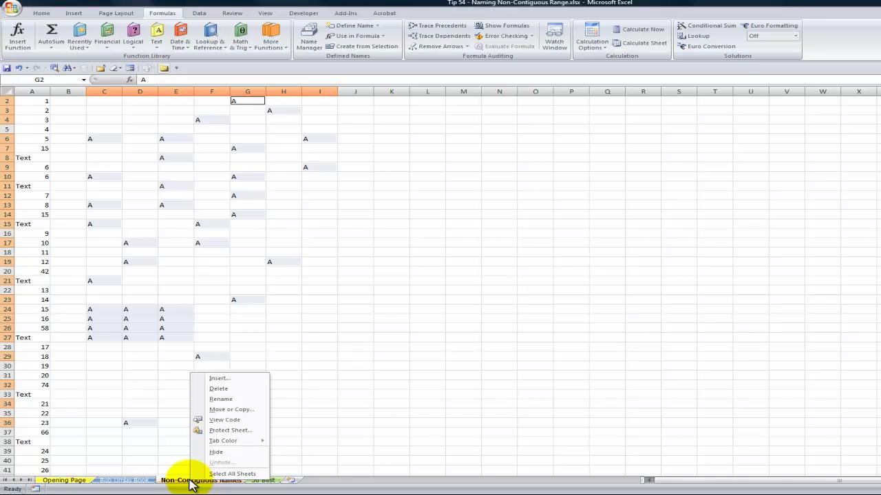
pyautogui.click(233, 419)
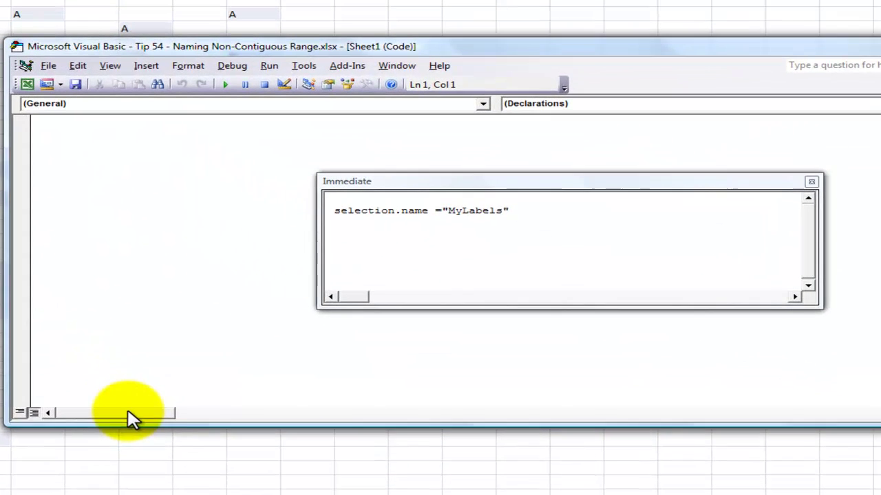
pyautogui.click(534, 209)
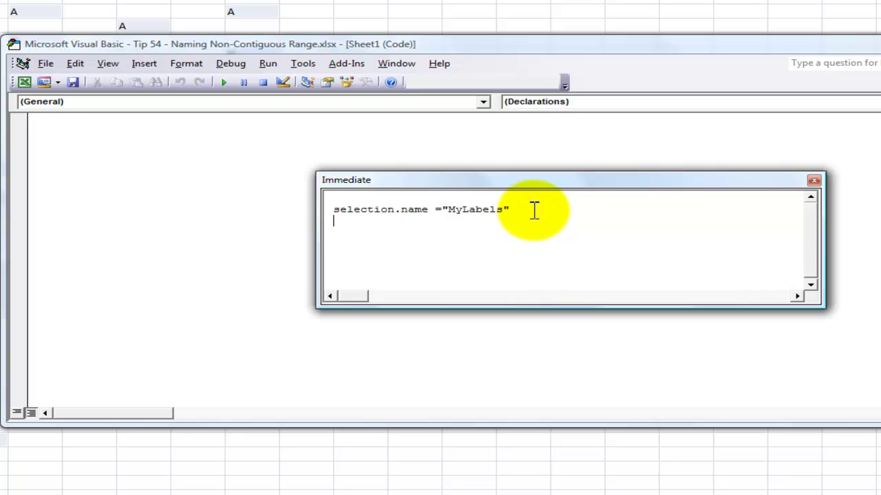
pyautogui.press('Return')
pyautogui.write('selection.name = ')
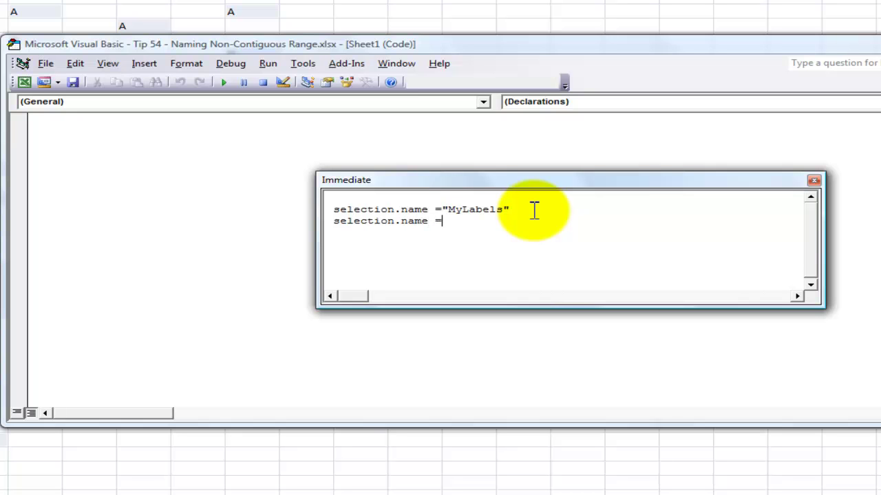
pyautogui.write('"LetterA"')
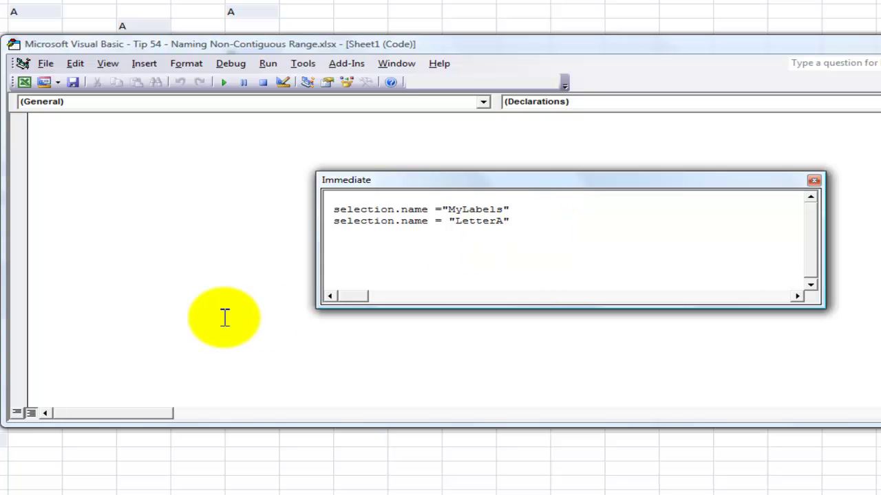
pyautogui.press('Return')
# - Return to the worksheet and check the name LetterA by going to its range from an unrelated cell
pyautogui.hotkey('alt', 'F11')
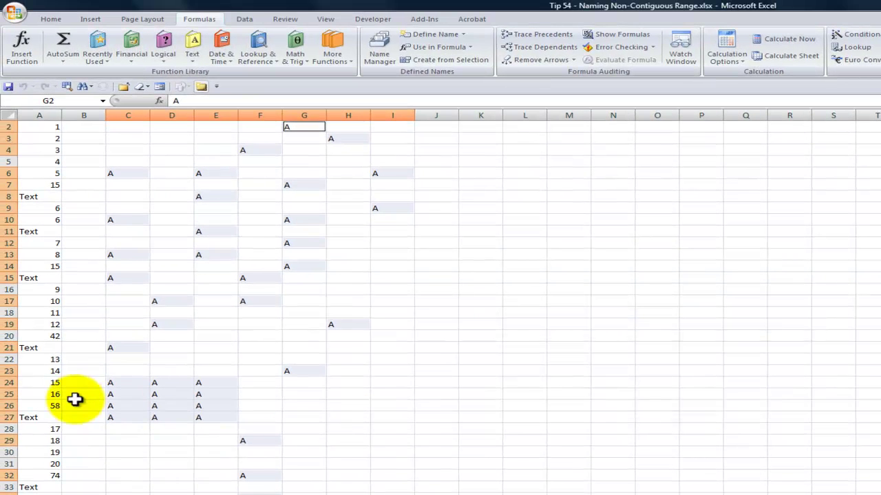
pyautogui.click(73, 417)
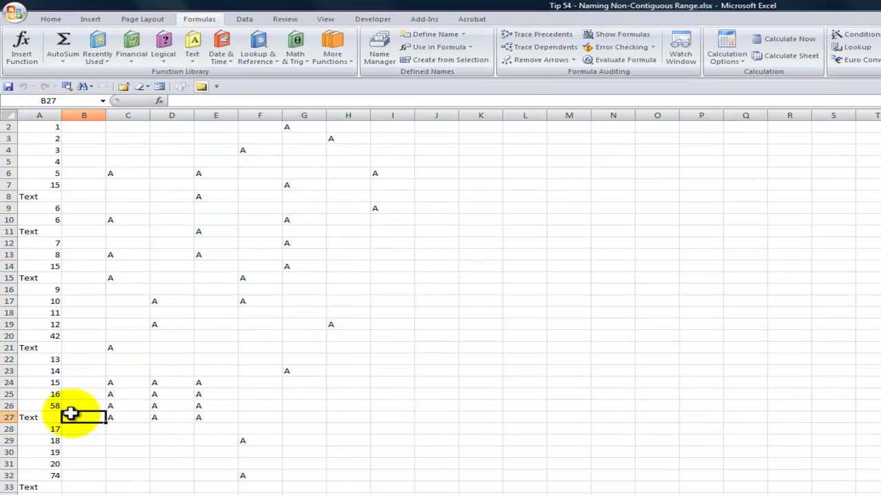
pyautogui.click(103, 101)
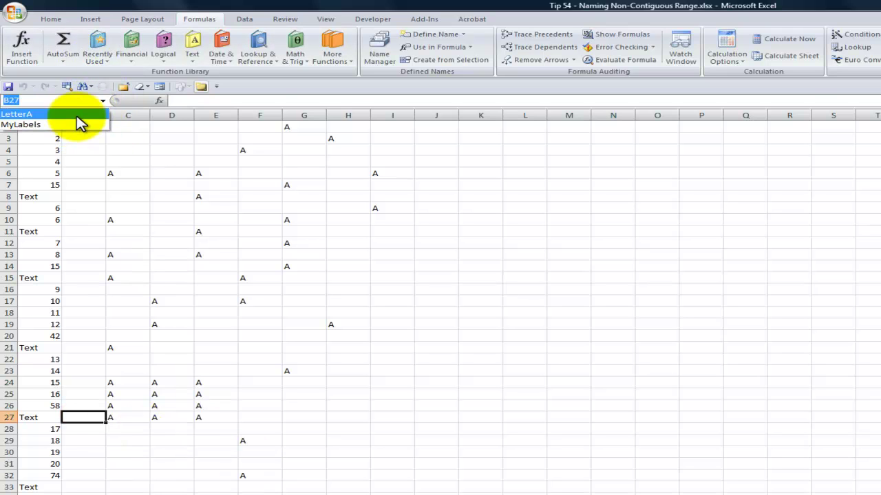
pyautogui.click(76, 114)
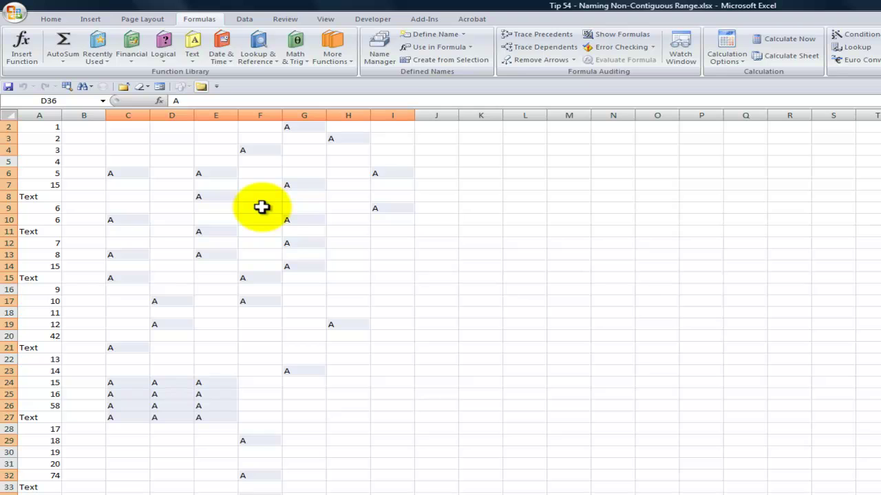
# - Examine which cells LetterA refers to in the Name Manager, showing its range on the sheet, and close it
pyautogui.click(387, 62)
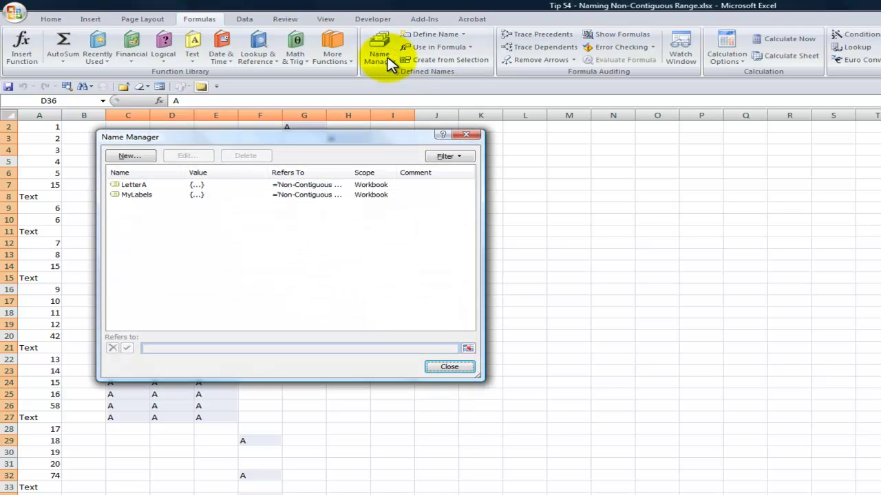
pyautogui.click(138, 185)
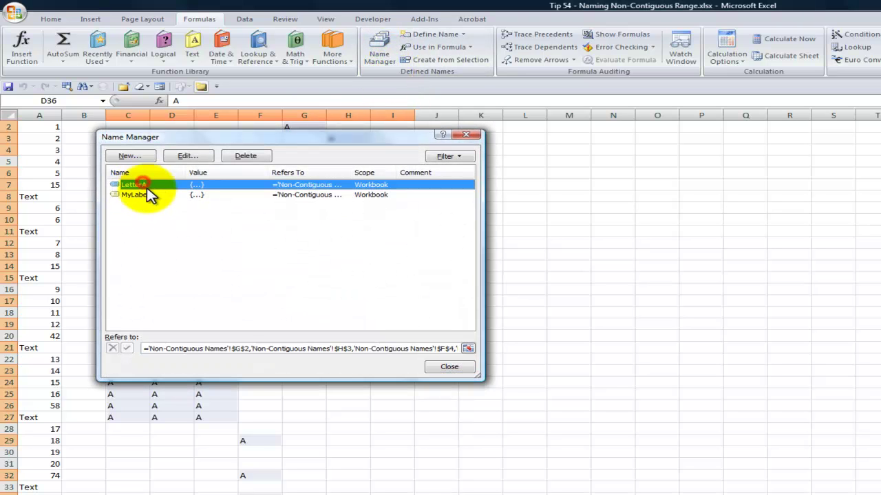
pyautogui.click(220, 348)
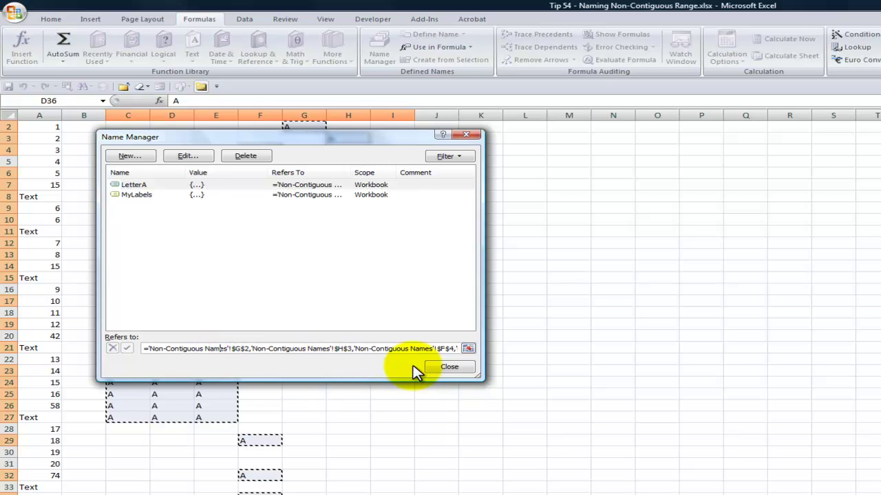
pyautogui.click(442, 368)
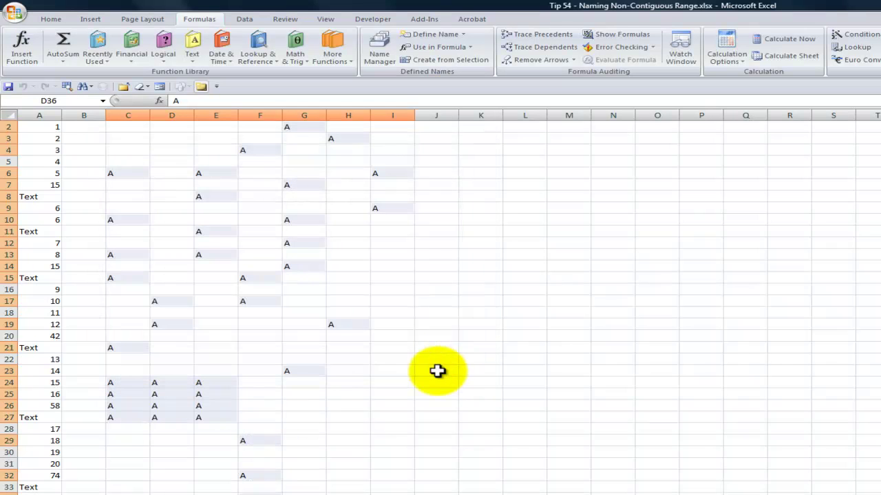